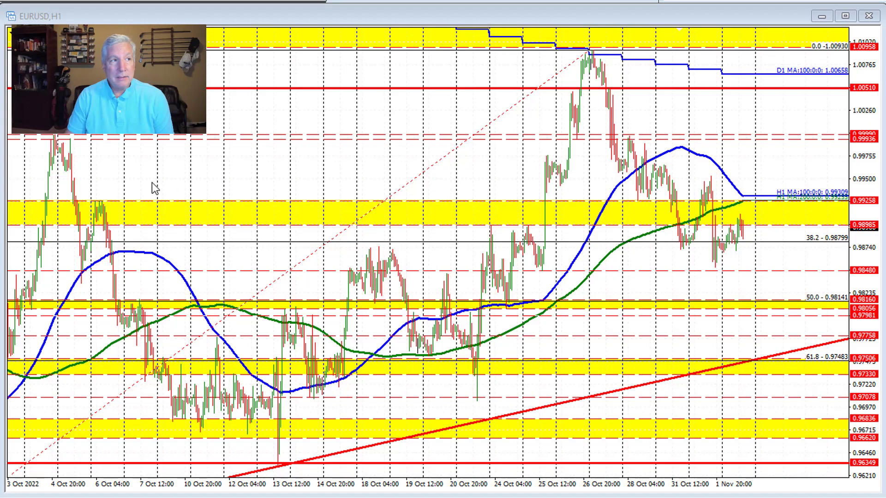
Step: Scroll EURUSD back and draw a red arrow from the MA crossover up toward 0.99936
drag(131, 169, 123, 212)
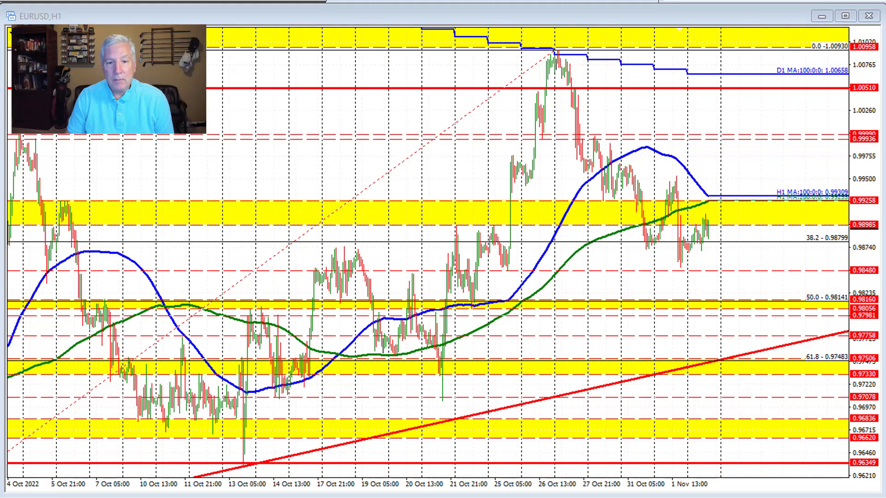
drag(705, 214, 744, 141)
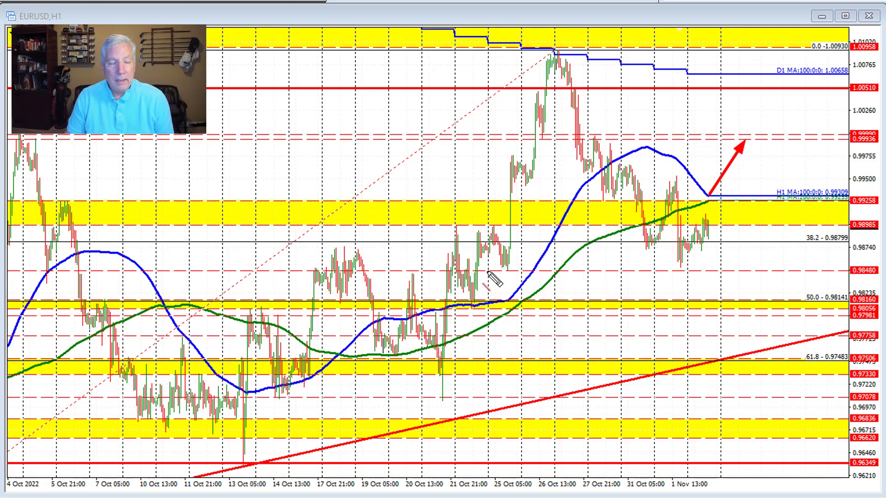
Step: Mark 0.98480 support with a red line and up arrows at the 25 Oct and 1 Nov lows, then clear them
mouse_move(488, 272)
mouse_down()
mouse_move(661, 297)
mouse_move(853, 271)
mouse_up()
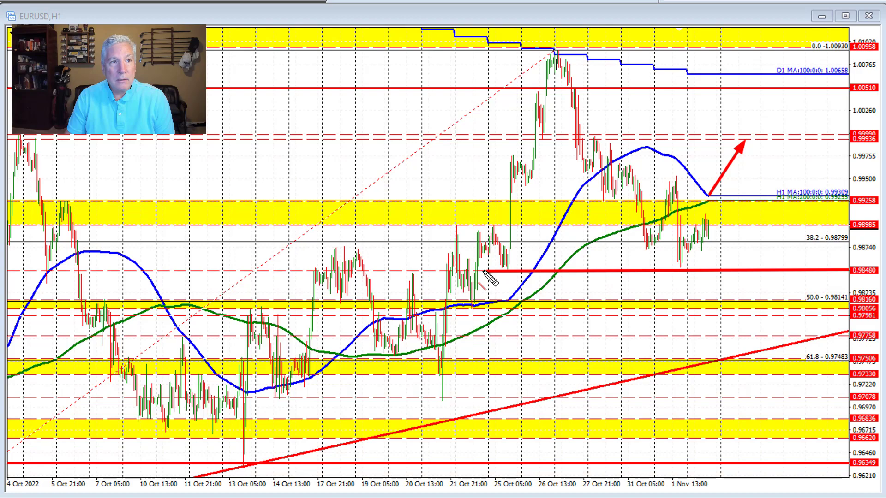
drag(487, 272, 401, 271)
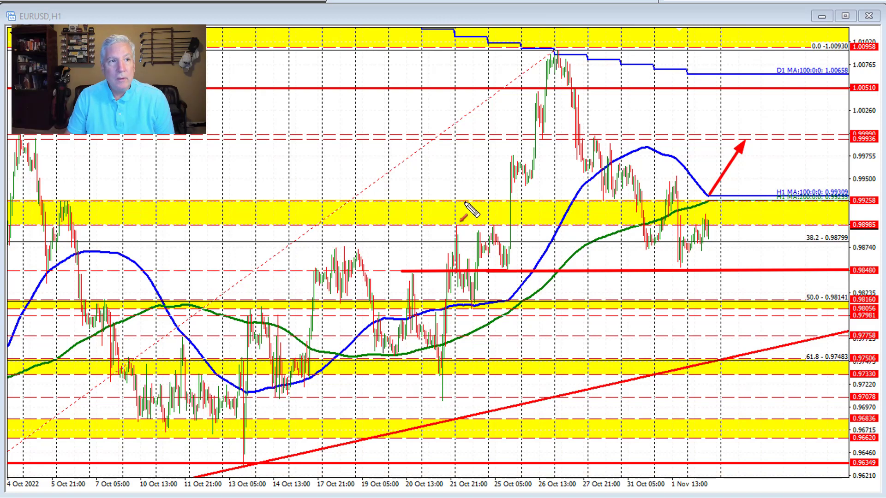
drag(507, 268, 553, 52)
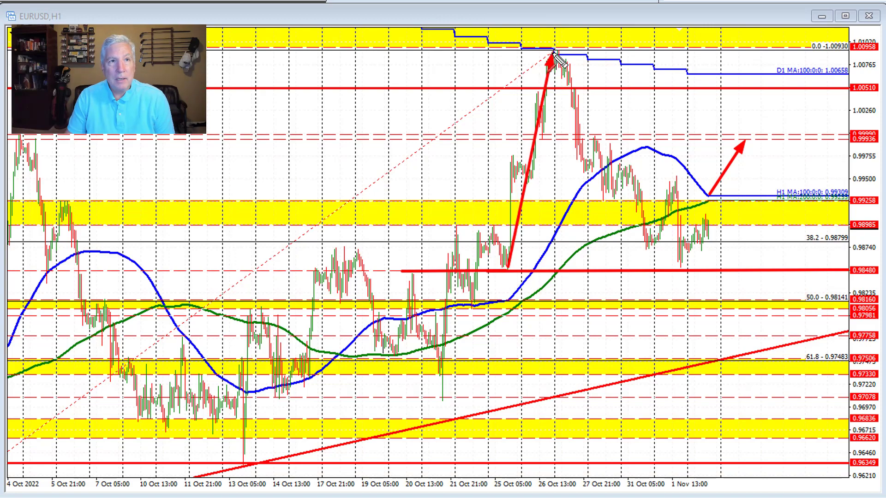
drag(677, 306, 678, 277)
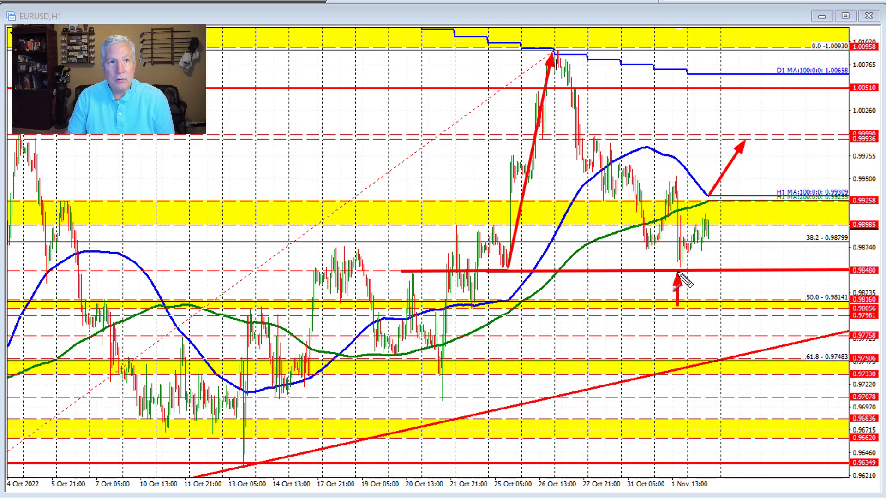
mouse_move(507, 302)
mouse_down()
mouse_move(504, 271)
mouse_move(495, 284)
mouse_move(496, 272)
mouse_move(530, 274)
mouse_up()
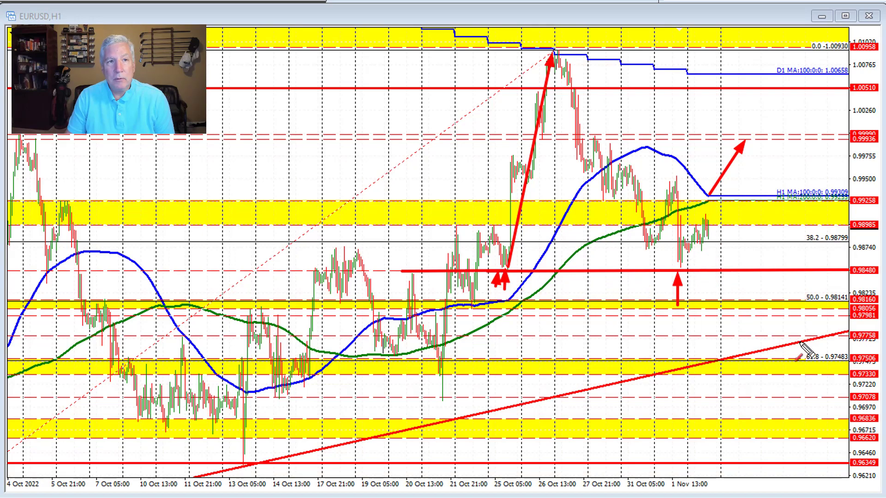
key(Escape)
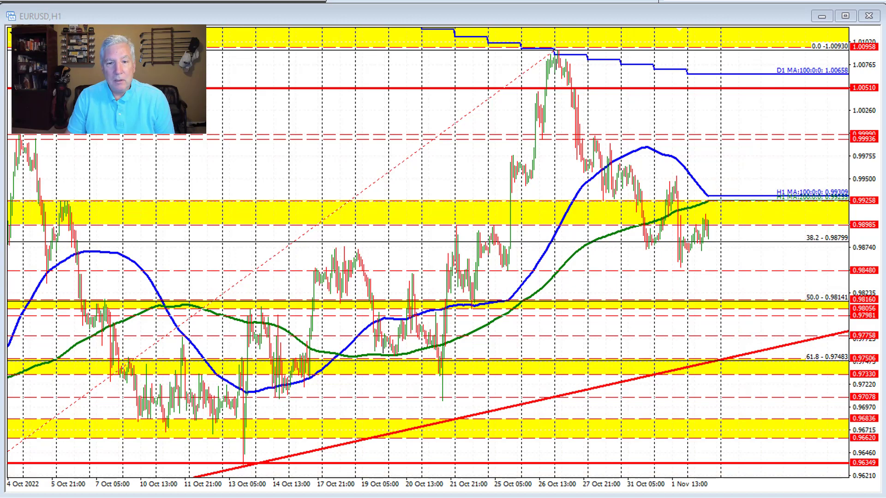
Step: Sketch red arrows down to the trendline and up to 0.99936, plus a 0.98480 line, then clear them
drag(707, 272, 713, 294)
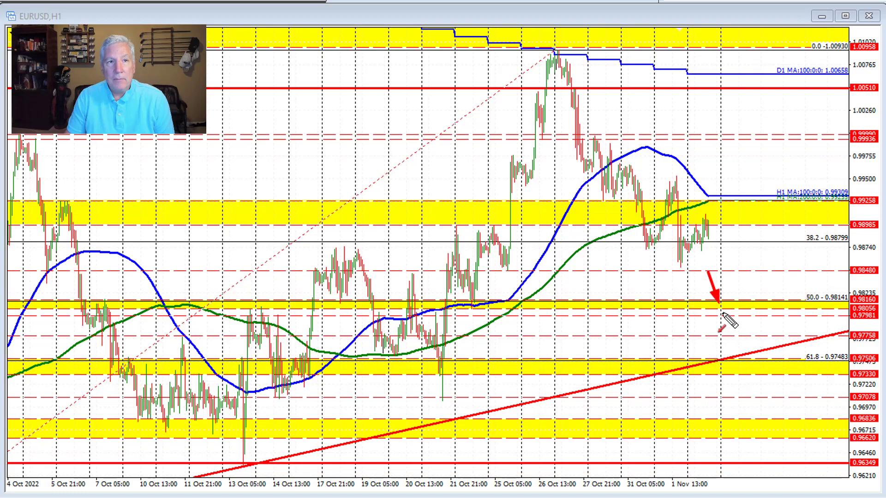
drag(720, 308, 730, 357)
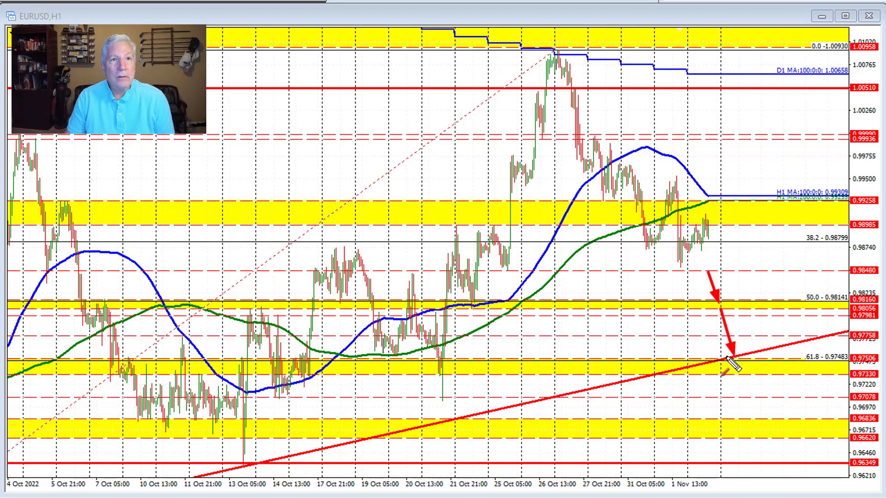
drag(708, 197, 749, 145)
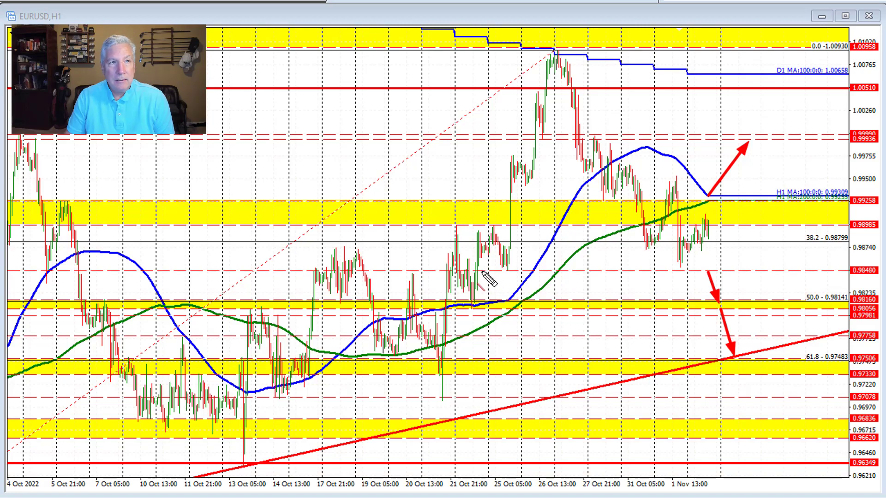
mouse_move(482, 272)
mouse_down()
mouse_move(738, 287)
mouse_move(851, 273)
mouse_up()
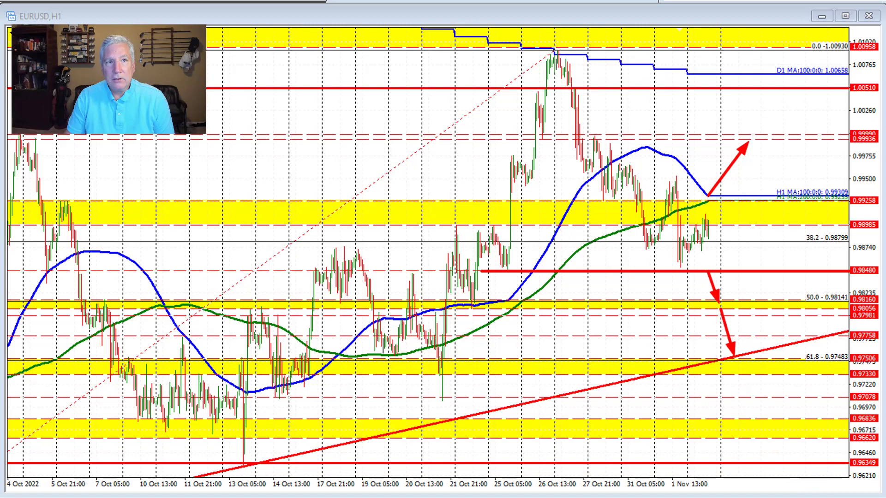
key(Escape)
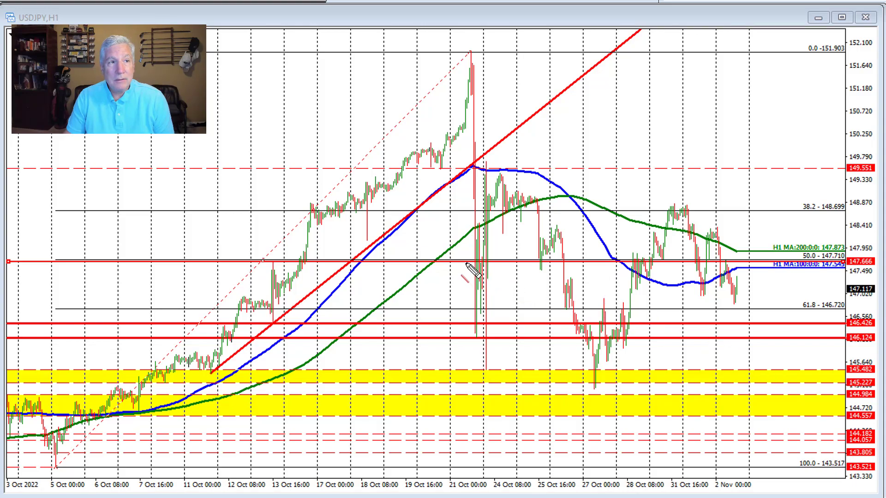
Step: Draw red lines at 147.666 and 149.551 and a red arrow rising from the 200-hour MA to 149.551
drag(464, 261, 841, 262)
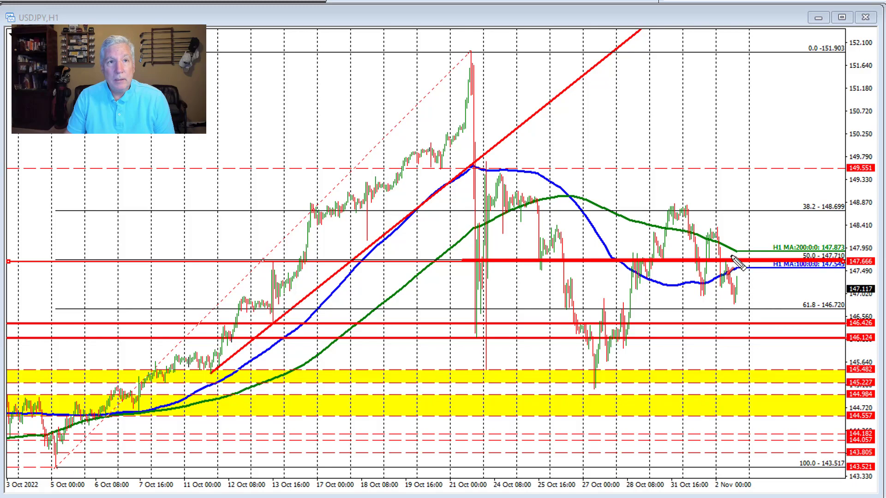
drag(736, 250, 760, 212)
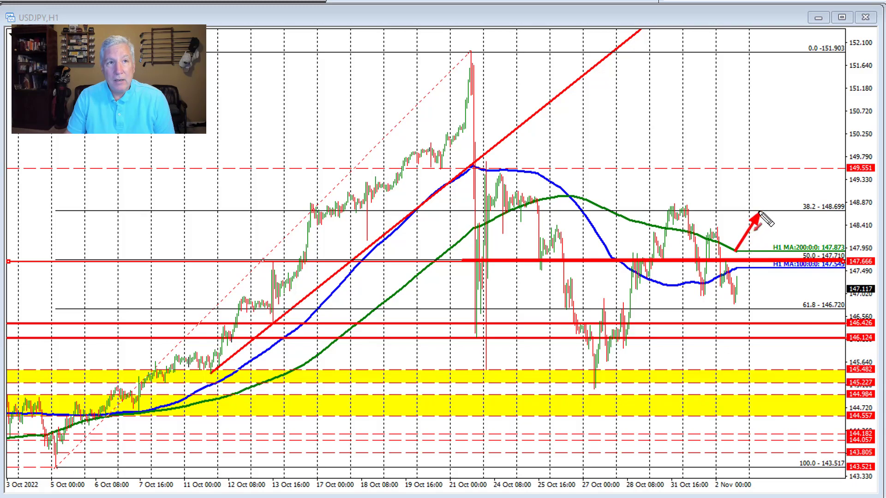
drag(761, 213, 784, 170)
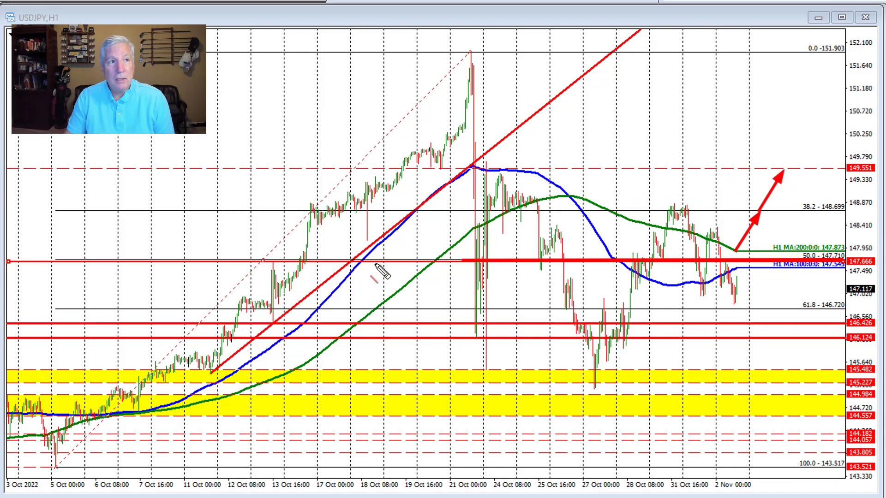
drag(351, 169, 847, 169)
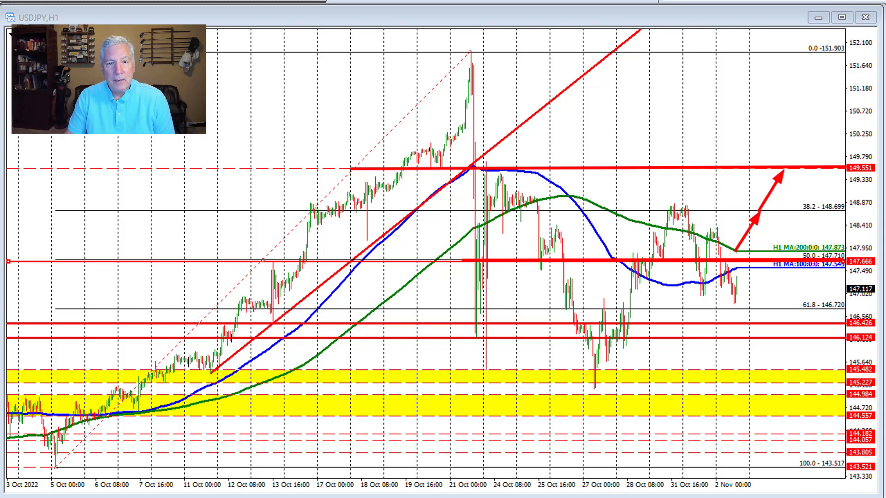
Step: Circle the trendline/149.551 rejection, arrow down toward the yellow support zones, then clear all marks
mouse_move(483, 156)
mouse_down()
mouse_move(480, 168)
mouse_move(494, 165)
mouse_move(487, 171)
mouse_up()
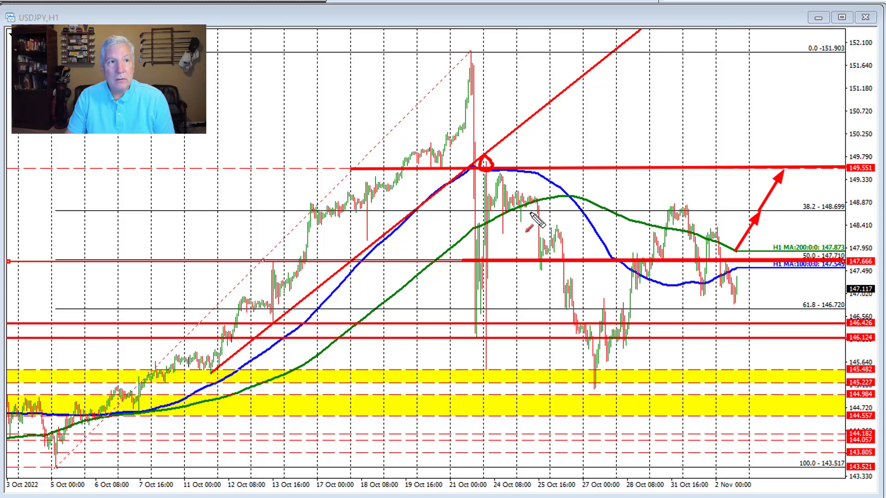
drag(502, 147, 504, 167)
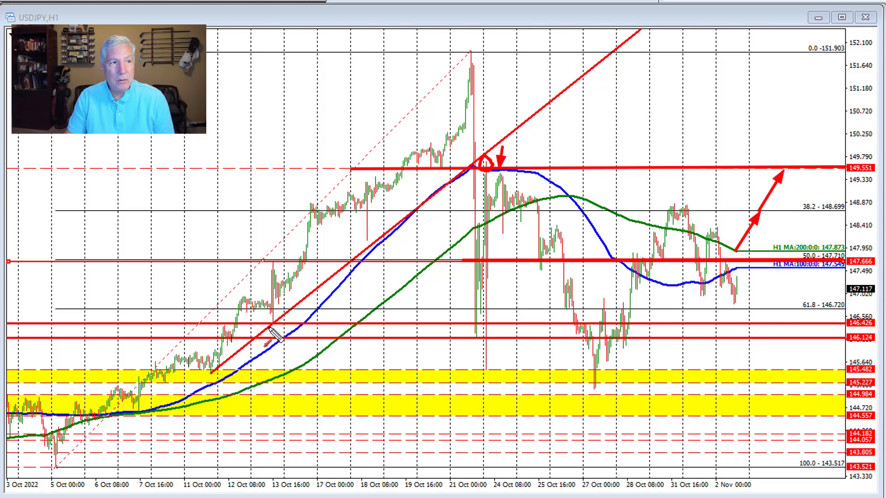
drag(738, 342, 769, 415)
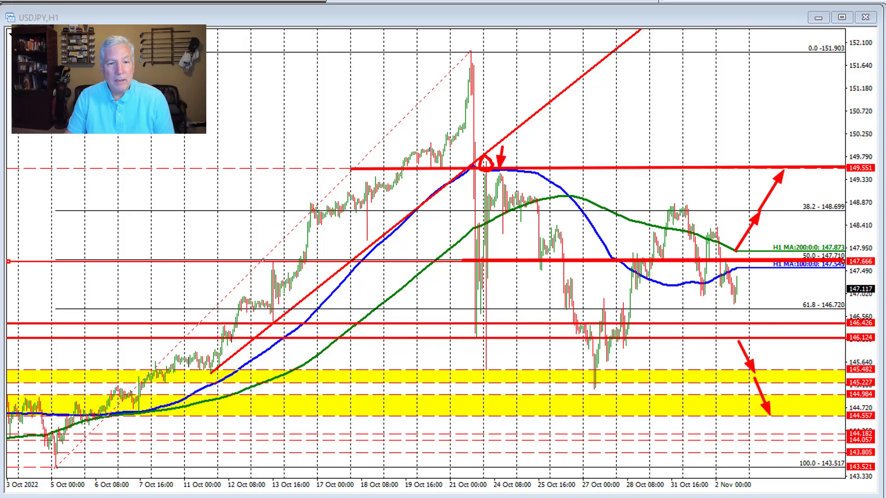
key(Escape)
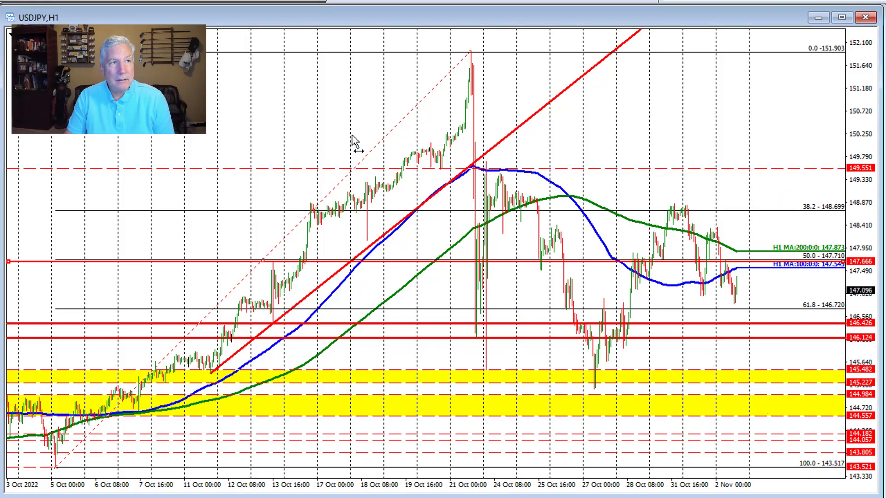
Step: Scroll the USDJPY chart back through earlier price history, then return to recent prices
drag(348, 139, 441, 146)
scroll(305, 160, left, 10)
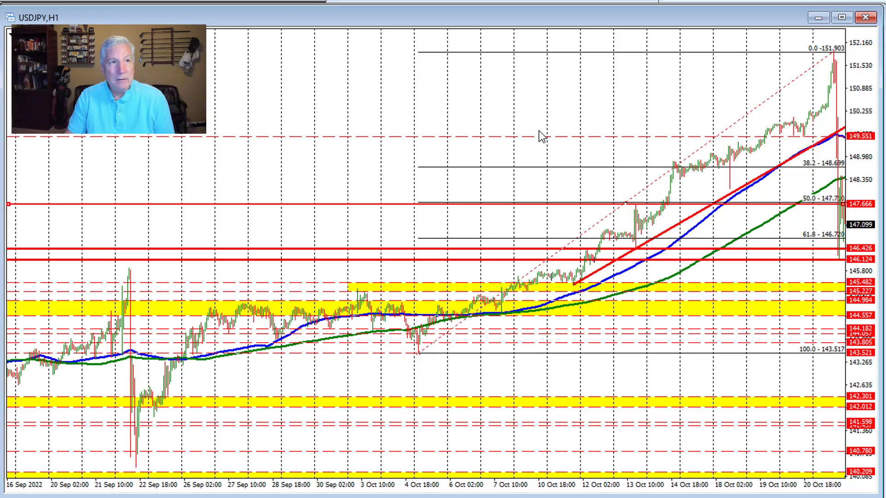
drag(542, 132, 85, 137)
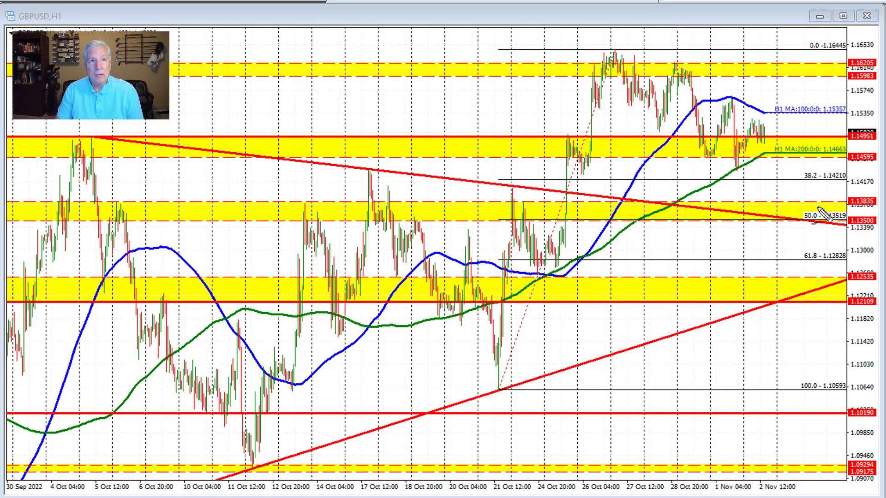
Step: Draw red strokes near the 1 Nov candles toward the blue MA peak, then erase them with E
mouse_move(738, 234)
mouse_down()
mouse_move(738, 173)
mouse_move(732, 180)
mouse_move(741, 180)
mouse_up()
mouse_move(734, 68)
mouse_down()
mouse_move(730, 96)
mouse_move(742, 83)
mouse_move(702, 94)
mouse_move(698, 104)
mouse_move(708, 95)
mouse_up()
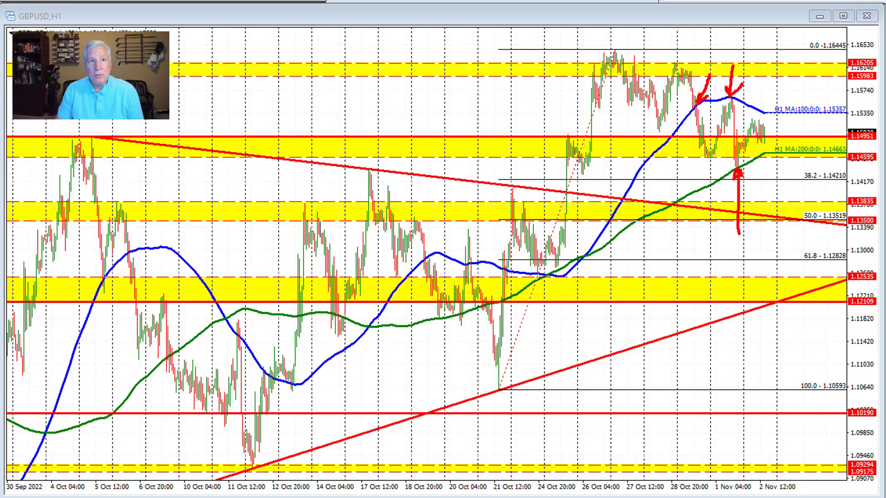
key(e)
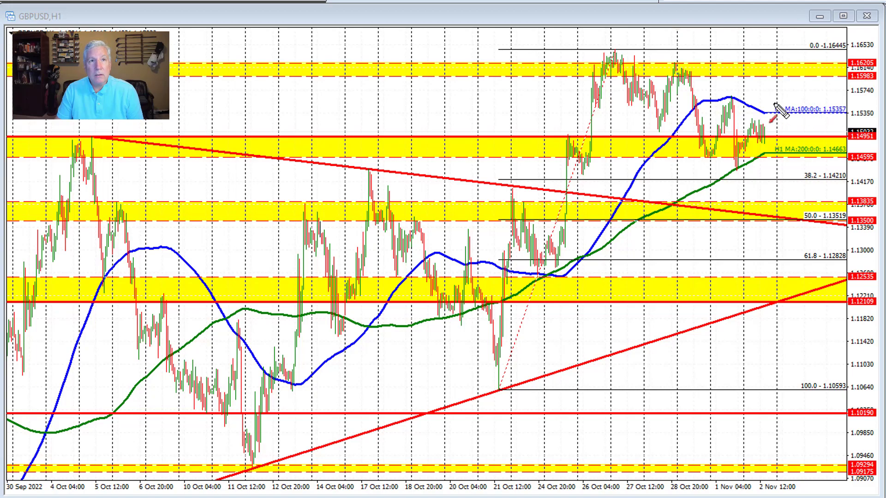
Step: Draw red arrows toward 1.15983 and the 50% level, and down arrows at the 4, 17, 21 Oct highs
drag(763, 112, 789, 72)
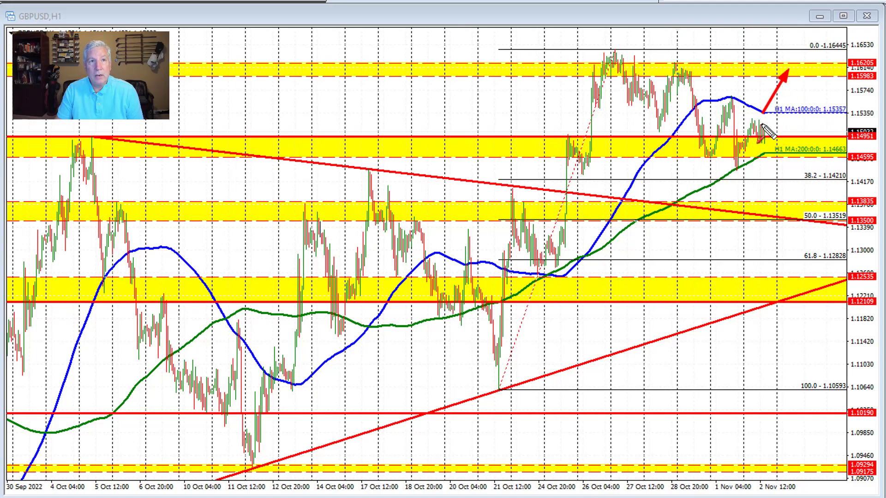
mouse_move(765, 155)
mouse_down()
mouse_move(779, 214)
mouse_move(781, 183)
mouse_move(804, 220)
mouse_up()
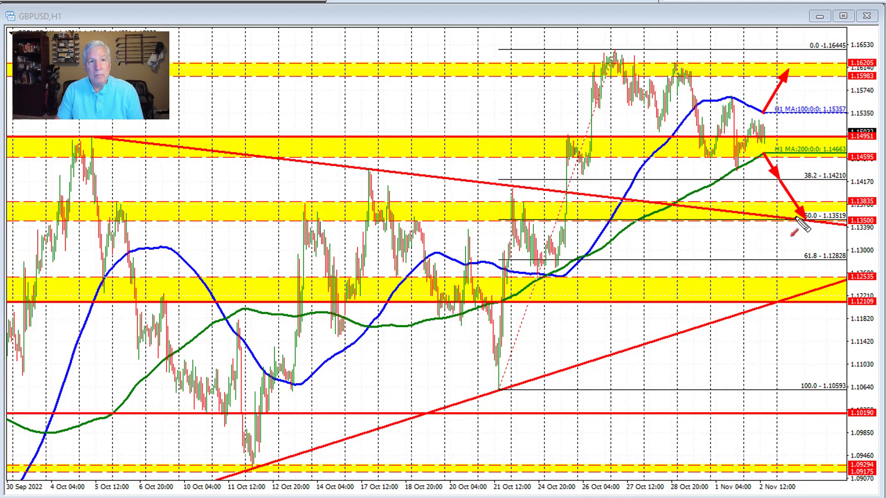
drag(96, 120, 96, 137)
drag(363, 143, 363, 167)
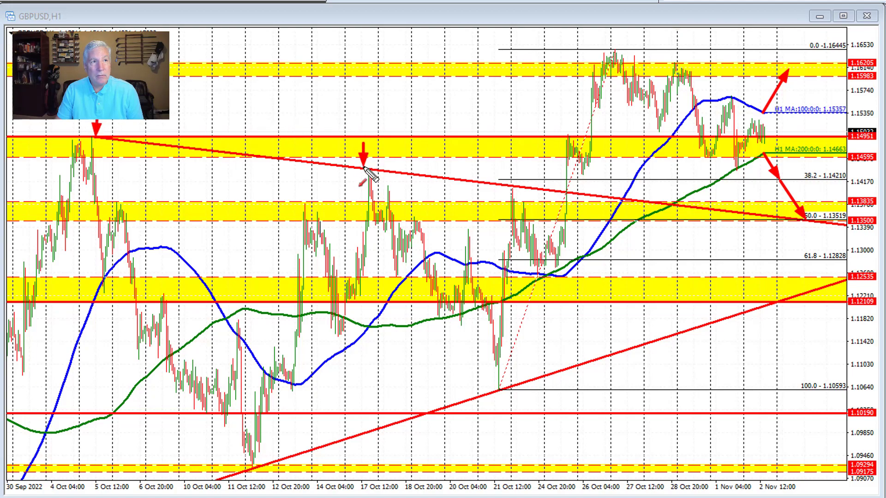
mouse_move(516, 163)
mouse_down()
mouse_move(516, 177)
mouse_move(565, 193)
mouse_up()
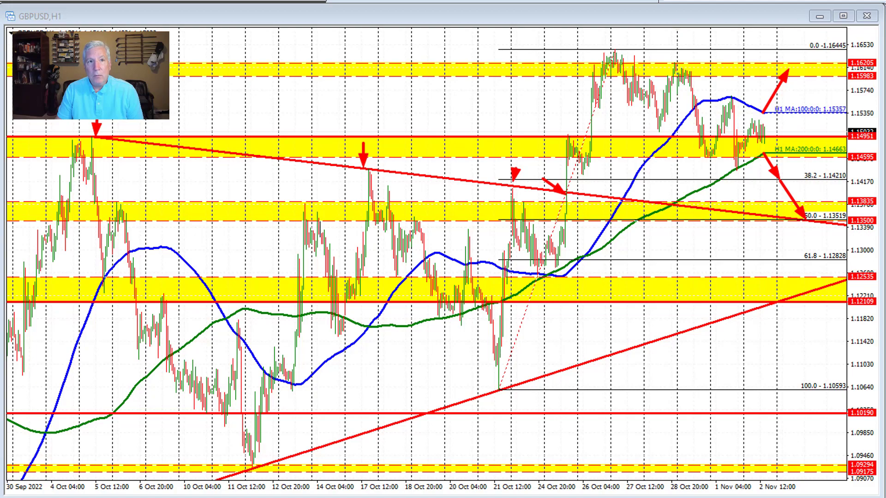
Step: Circle the 50% retracement near 1.13500 in red, then clear all GBPUSD drawings
mouse_move(853, 225)
mouse_down()
mouse_move(810, 208)
mouse_move(821, 237)
mouse_move(859, 216)
mouse_move(817, 224)
mouse_up()
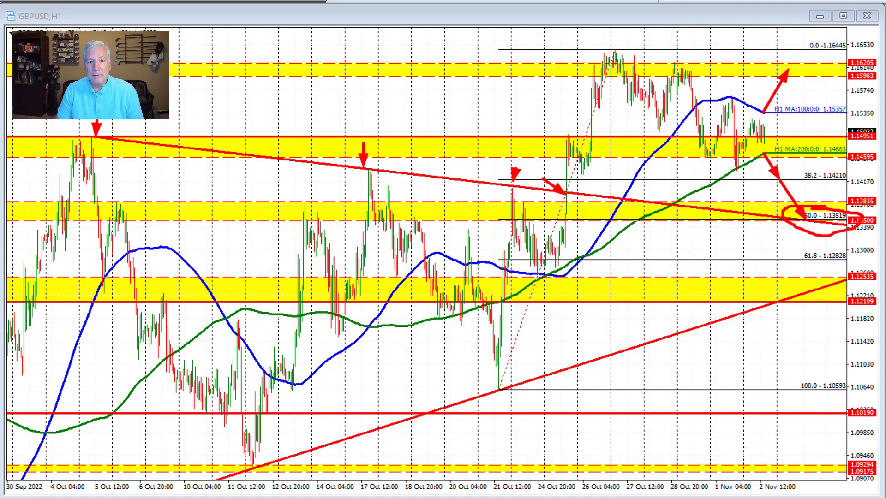
key(Escape)
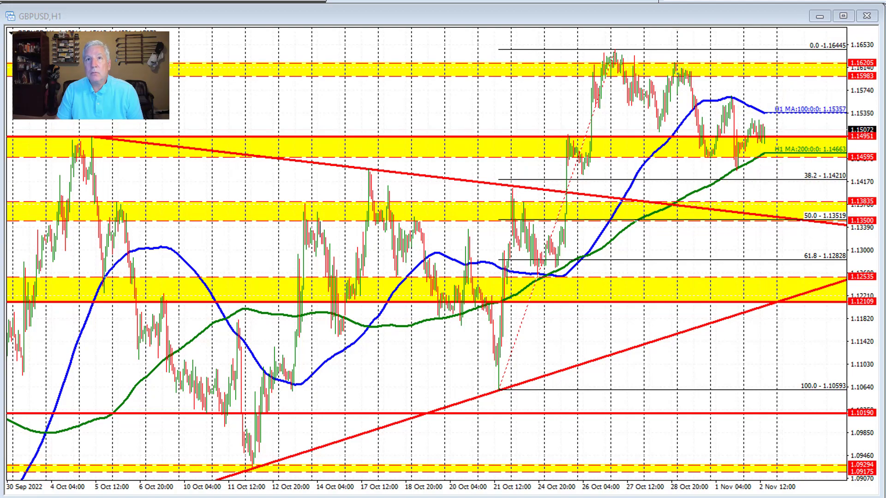
Step: Bring up the USDCHF,H1 chart window with Ctrl+F6
key(ctrl+F6)
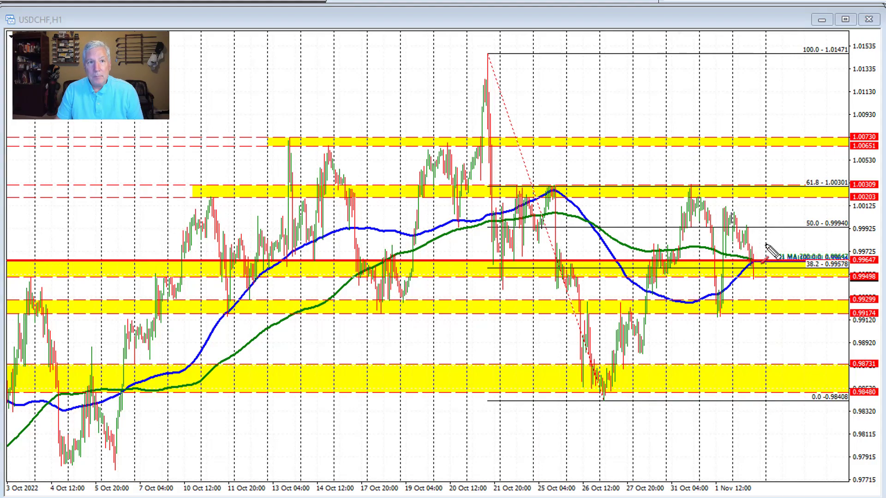
Step: Draw a red up arrow toward the 61.8% level and down arrows over the 21 and 31 Oct highs
drag(756, 261, 786, 191)
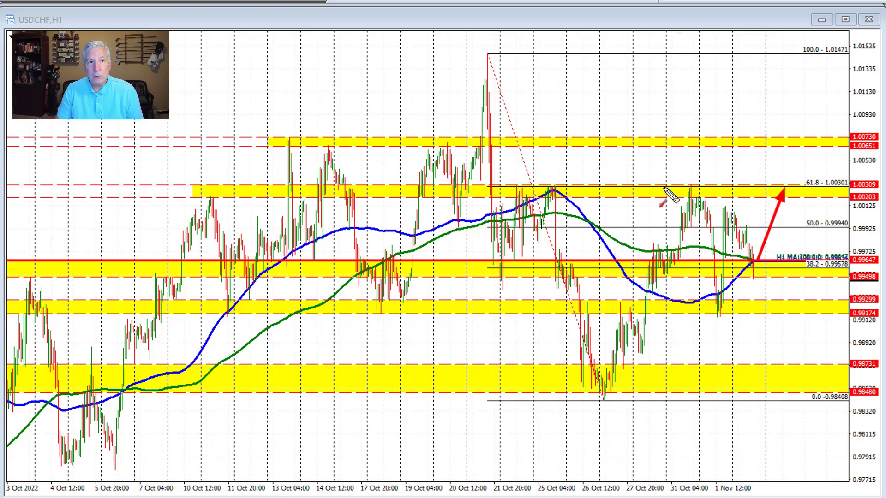
drag(518, 158, 519, 190)
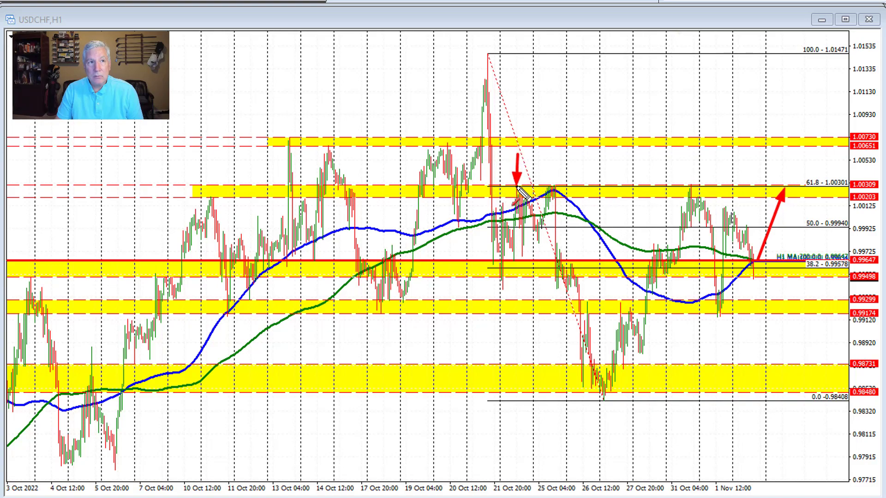
mouse_move(524, 156)
mouse_down()
mouse_move(520, 186)
mouse_move(554, 183)
mouse_up()
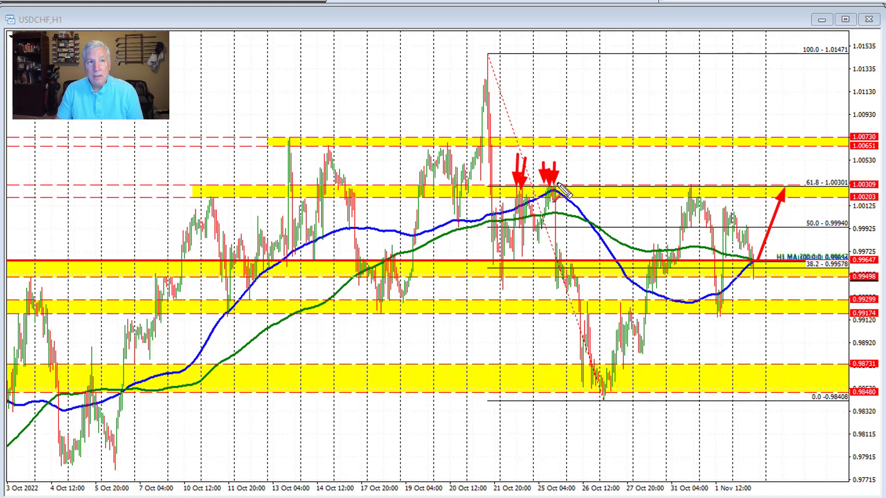
drag(690, 163, 691, 187)
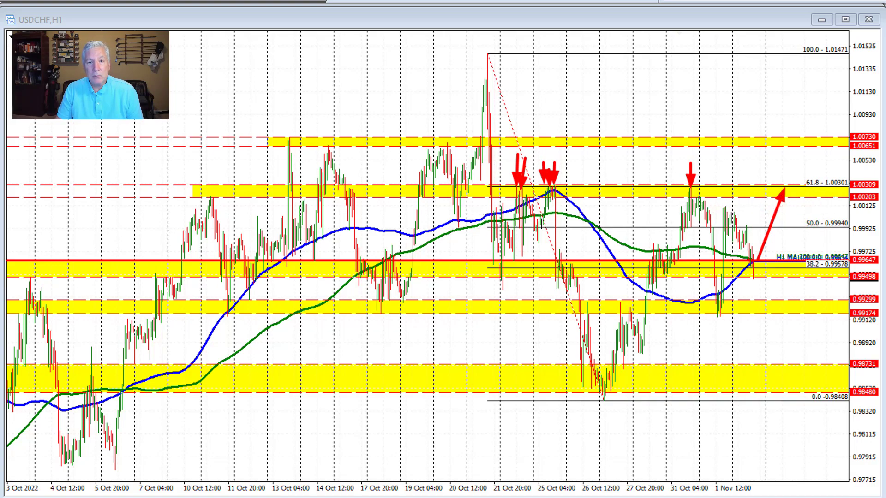
Step: Circle the 1.00301 61.8% level, the 1.01471 high and the 0.98408 low, undoing the stray squiggle
mouse_move(802, 172)
mouse_down()
mouse_move(795, 191)
mouse_move(853, 185)
mouse_move(823, 170)
mouse_up()
mouse_move(494, 42)
mouse_down()
mouse_move(479, 66)
mouse_move(468, 45)
mouse_up()
mouse_move(607, 395)
mouse_down()
mouse_move(599, 413)
mouse_move(608, 386)
mouse_up()
key(ctrl+z)
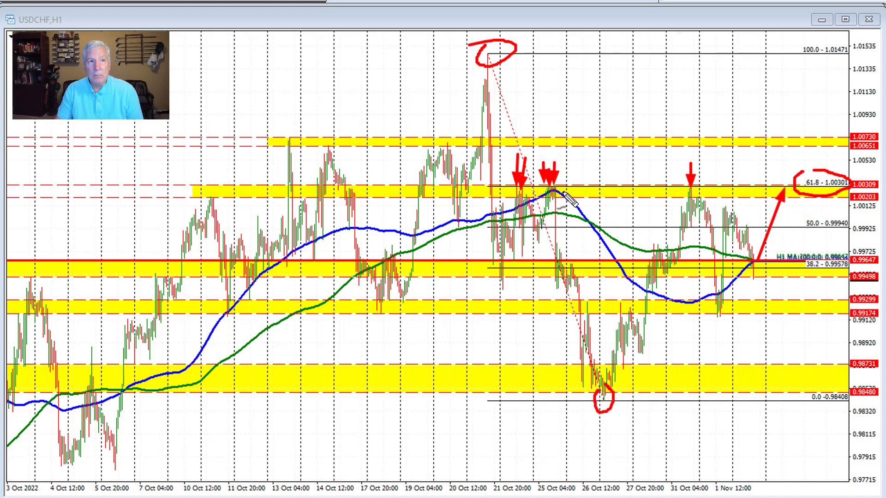
Step: Draw red down arrows above the 13, 14, 19, 20 and 21 Oct highs at the 1.00651–1.00730 band
drag(792, 203, 800, 201)
drag(289, 111, 289, 139)
drag(326, 113, 326, 146)
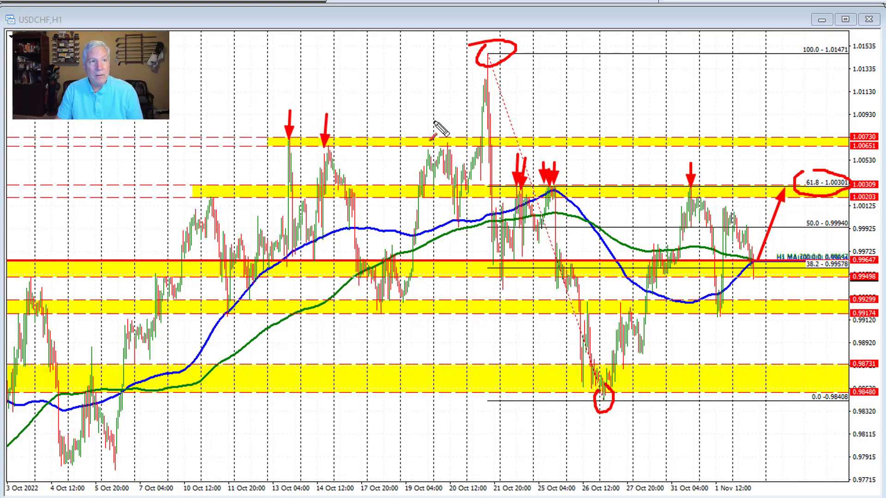
drag(432, 118, 429, 153)
mouse_move(444, 121)
mouse_down()
mouse_move(443, 147)
mouse_move(454, 136)
mouse_up()
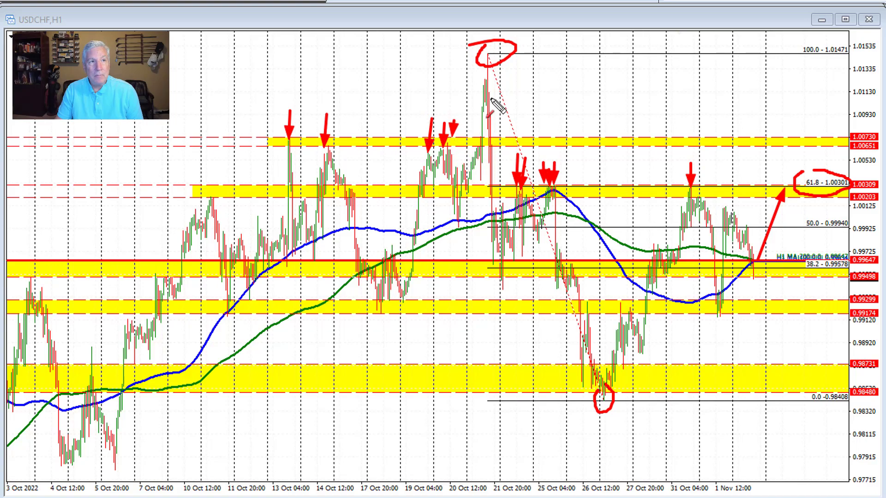
drag(497, 120, 493, 143)
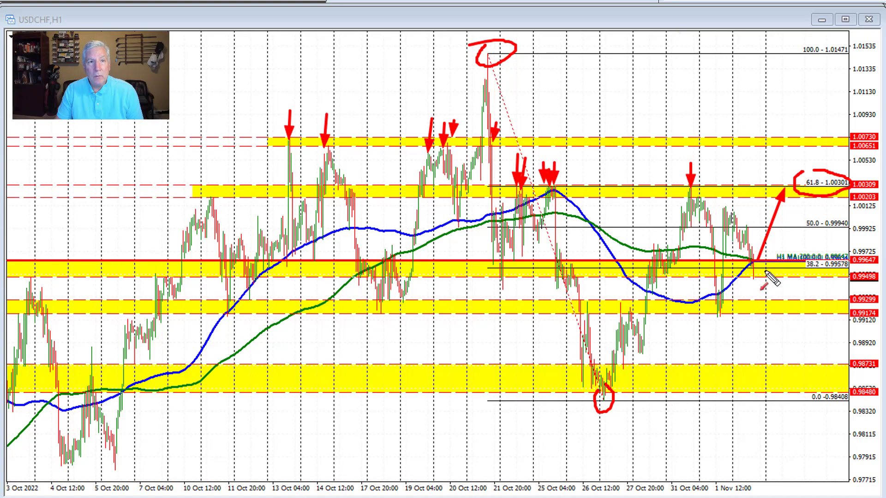
Step: Draw a downside arrow toward 0.99174 and red up arrows at the 7, 11 and 17 Oct lows
drag(758, 266, 773, 317)
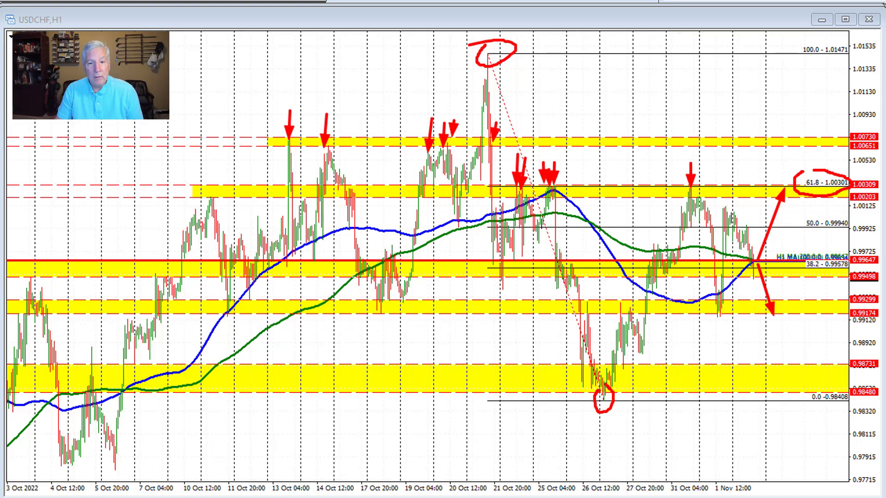
drag(175, 328, 178, 295)
mouse_move(223, 337)
mouse_down()
mouse_move(223, 322)
mouse_move(240, 335)
mouse_move(251, 302)
mouse_up()
mouse_move(371, 343)
mouse_down()
mouse_move(376, 318)
mouse_move(415, 307)
mouse_move(383, 318)
mouse_move(385, 307)
mouse_up()
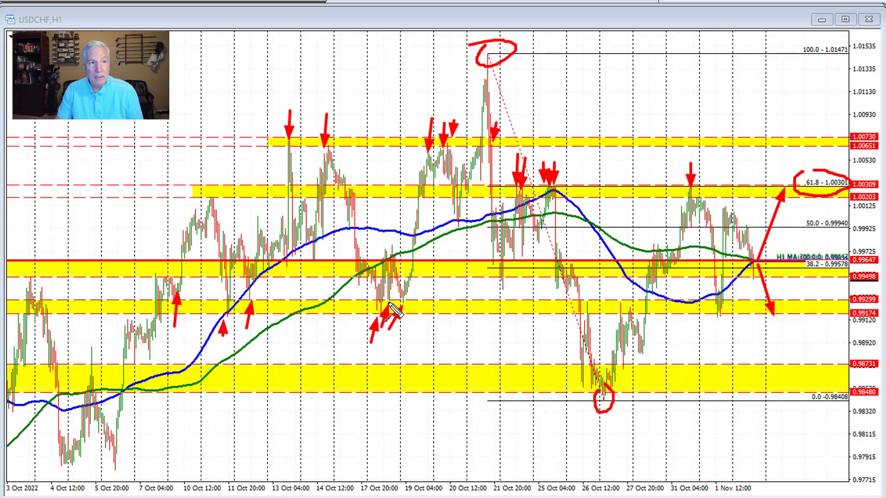
Step: Mark the 26–27 Oct highs and 1 Nov low, and extend the downside arrow to 0.98408
mouse_move(590, 273)
mouse_down()
mouse_move(590, 300)
mouse_move(628, 283)
mouse_move(624, 302)
mouse_move(632, 306)
mouse_up()
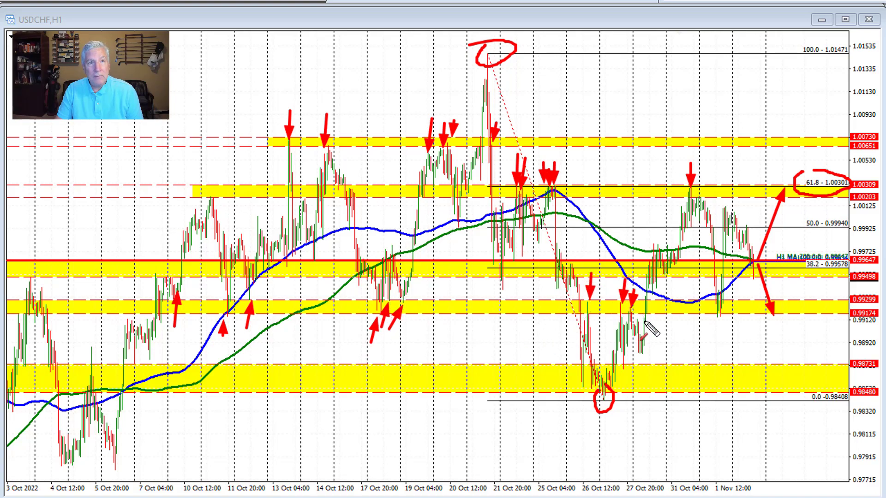
drag(718, 342, 719, 321)
drag(715, 329, 724, 328)
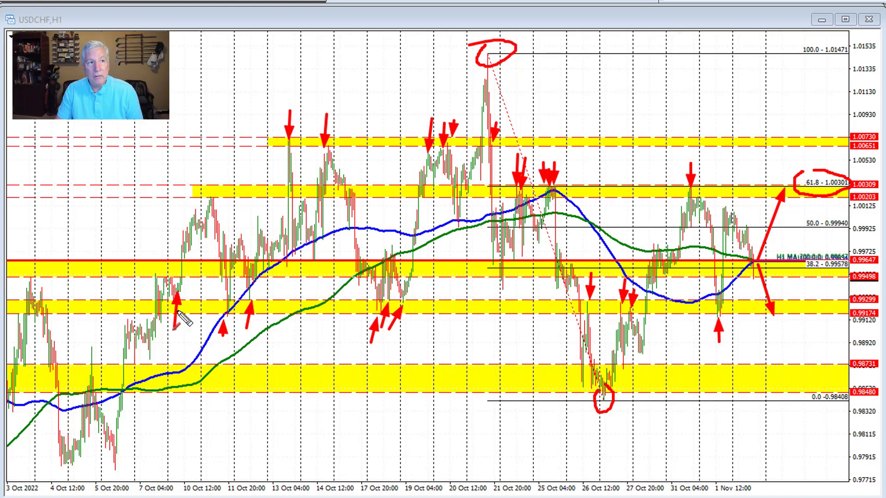
mouse_move(770, 349)
mouse_down()
mouse_move(774, 331)
mouse_move(795, 363)
mouse_up()
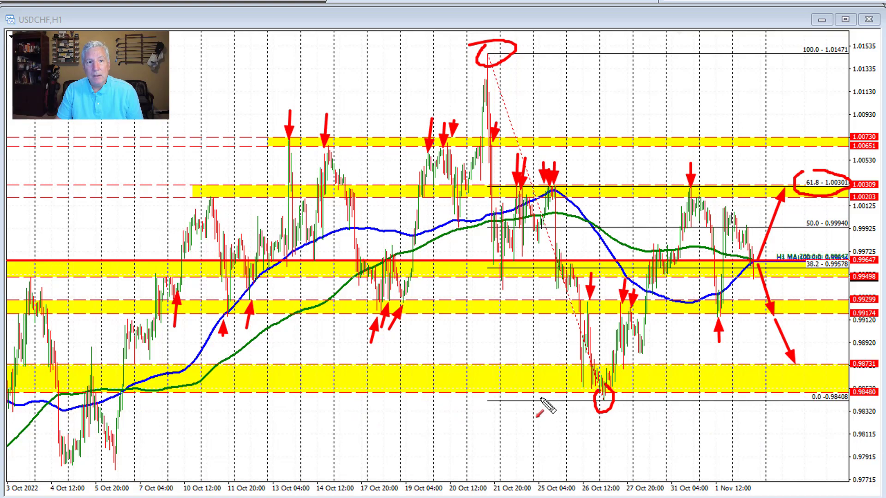
drag(792, 368, 808, 398)
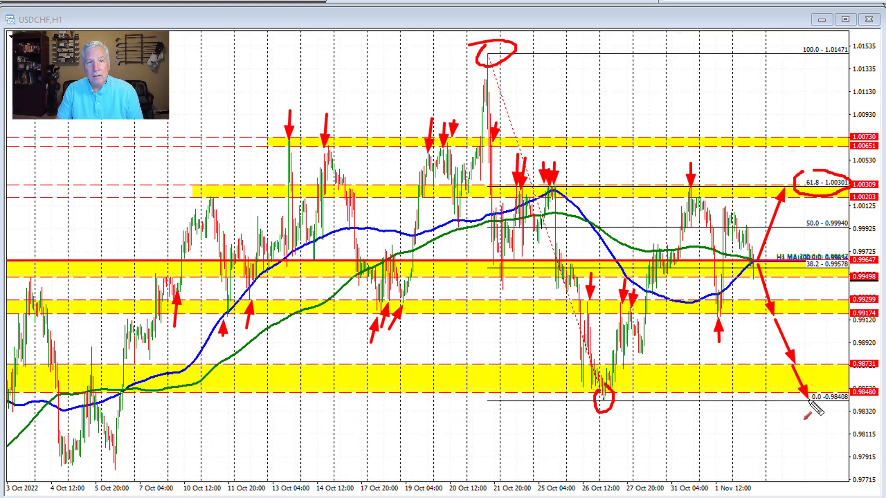